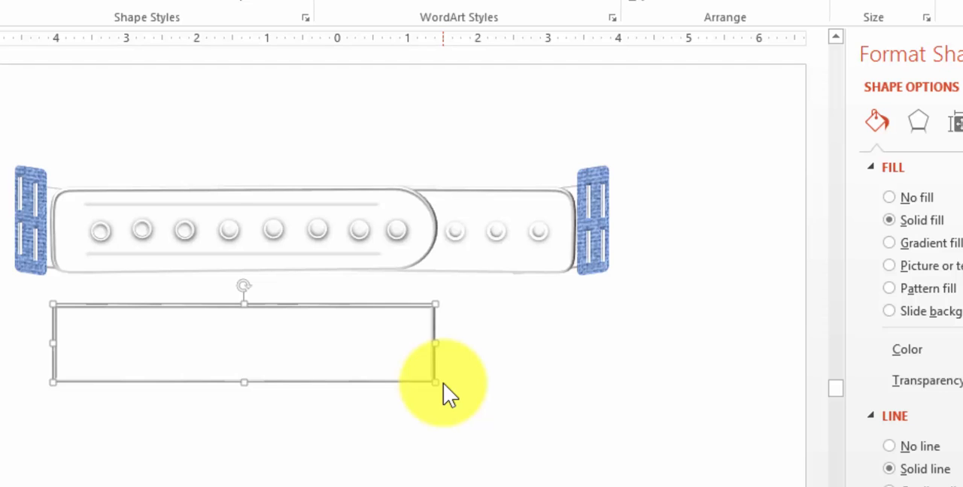
Edit the points of the rectangle below the strap, pulling its right-hand corners inward to form a tapered tip
left_click(454, 428)
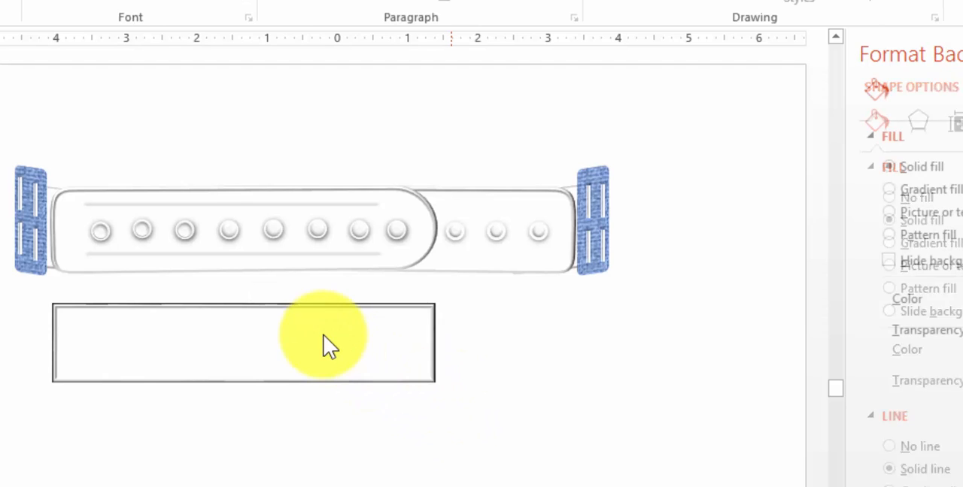
left_click(101, 313)
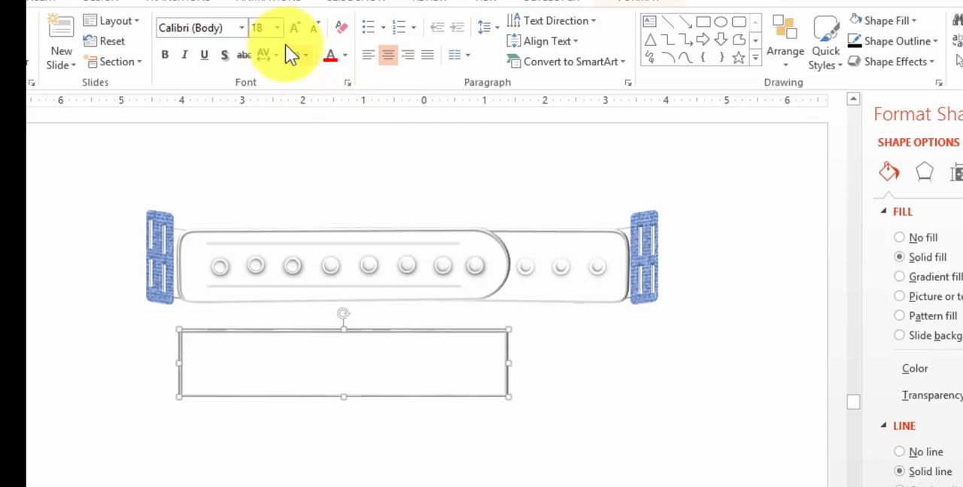
left_click(640, 1)
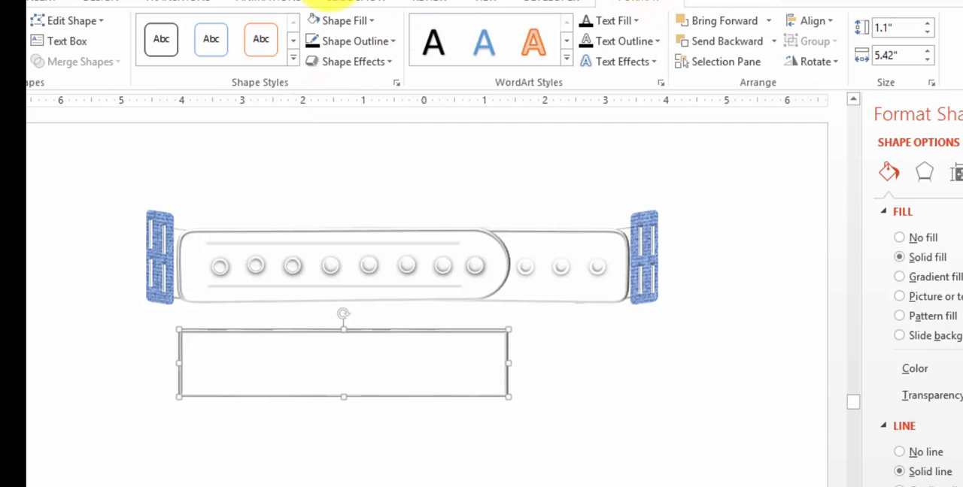
left_click(87, 20)
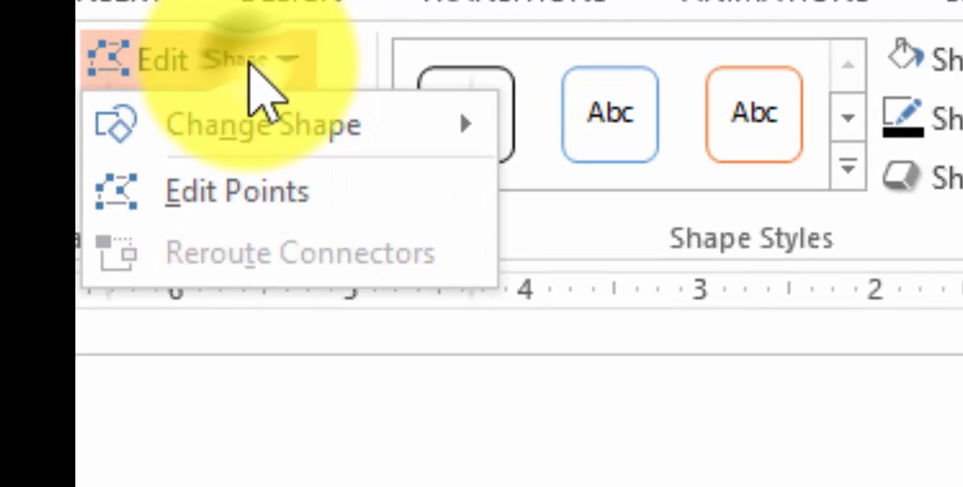
left_click(330, 181)
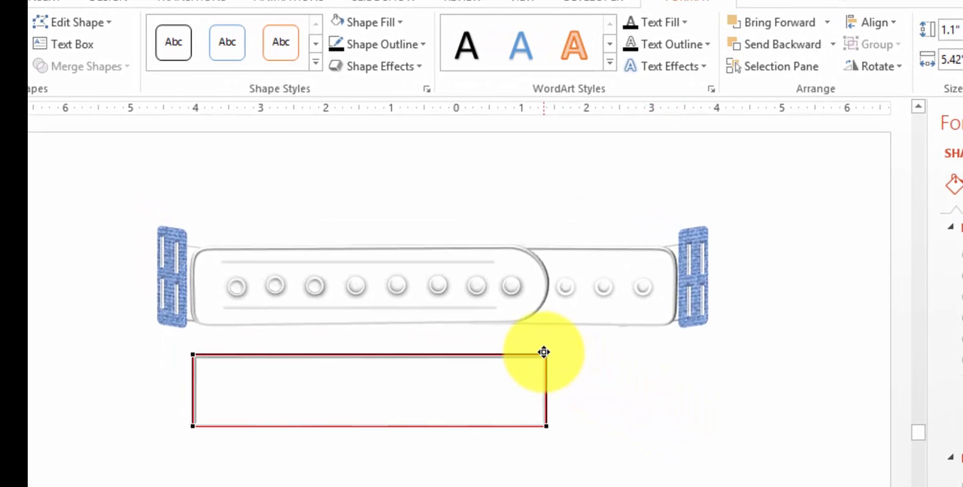
left_click_drag(546, 354, 531, 360)
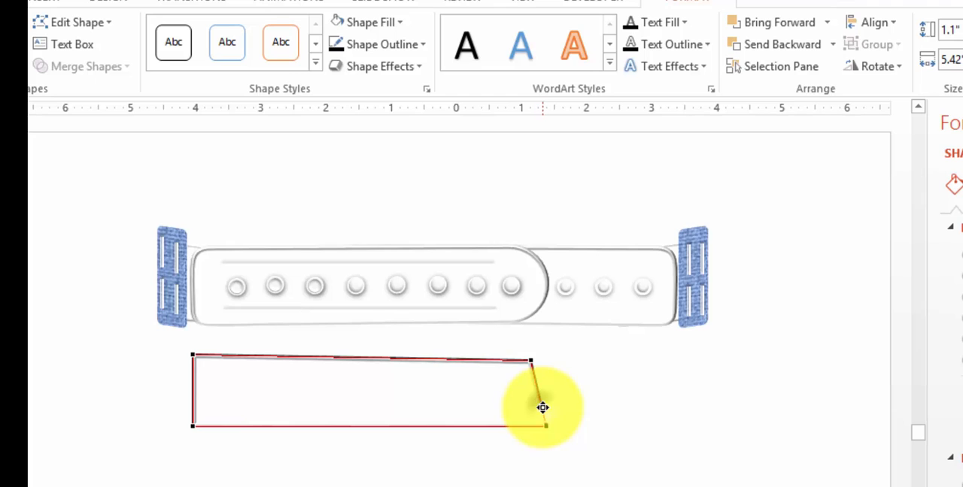
left_click_drag(534, 409, 496, 423)
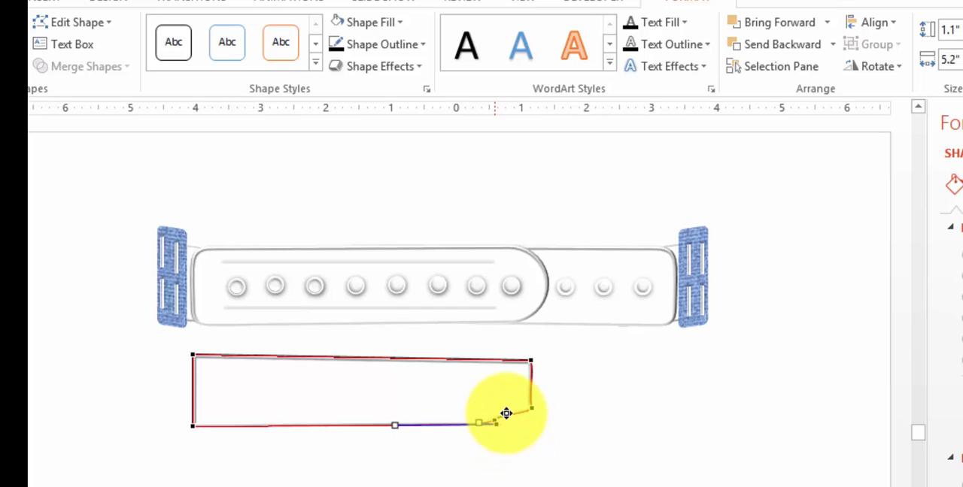
left_click_drag(531, 359, 487, 365)
left_click(510, 360)
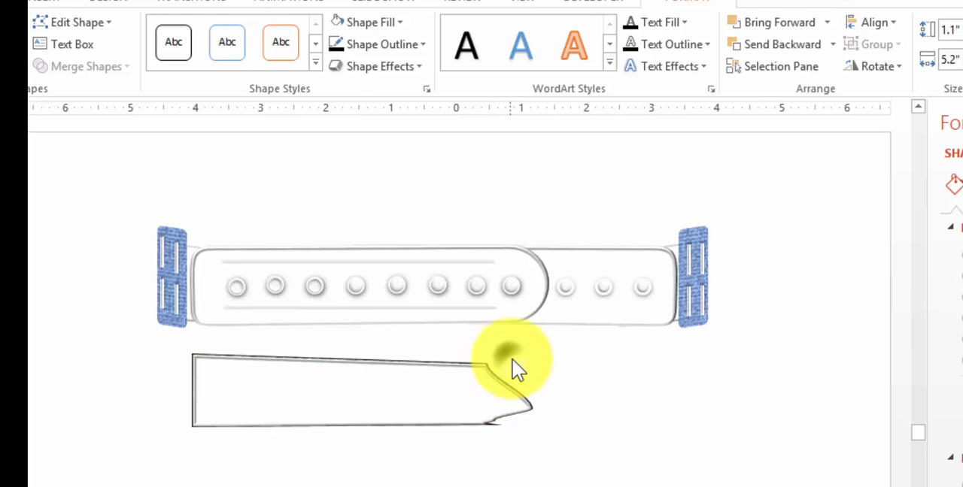
left_click(491, 398)
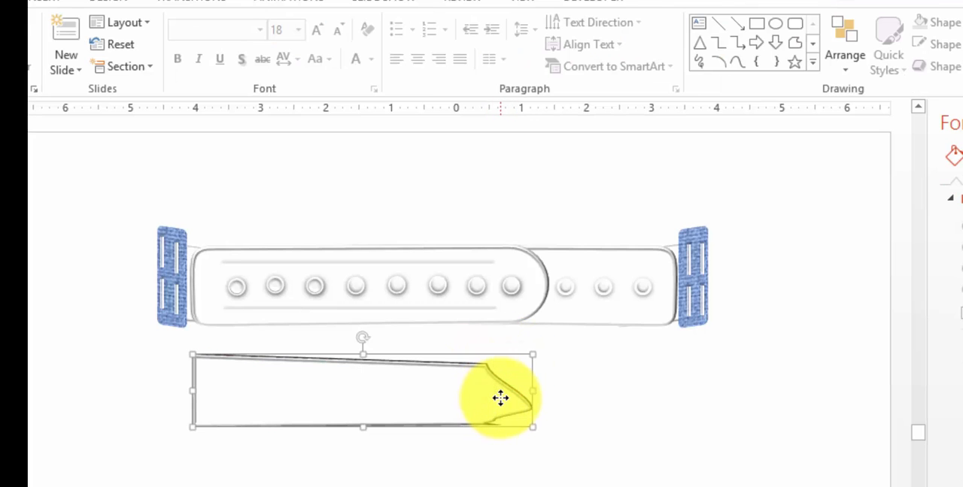
left_click(490, 470)
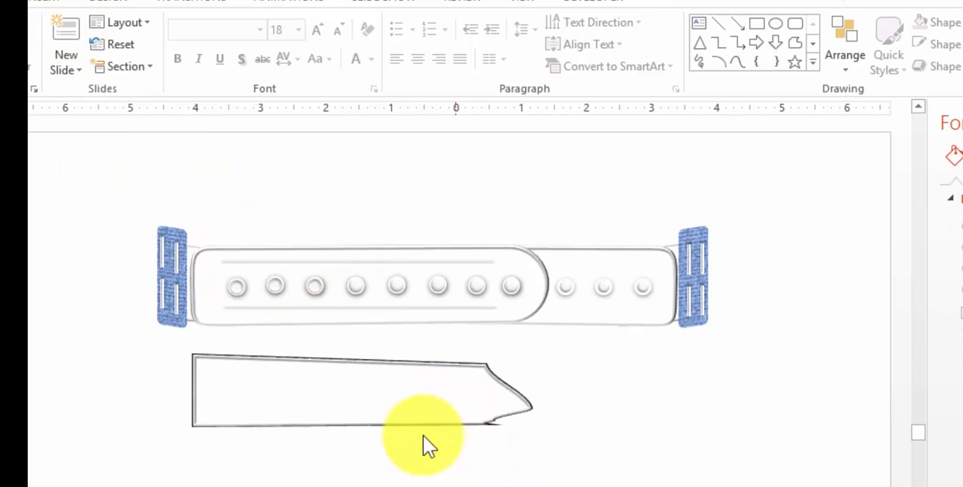
On the next slide, overlap the upper strap shape on the lower one and place the two thin lines on it
key("Page_Down")
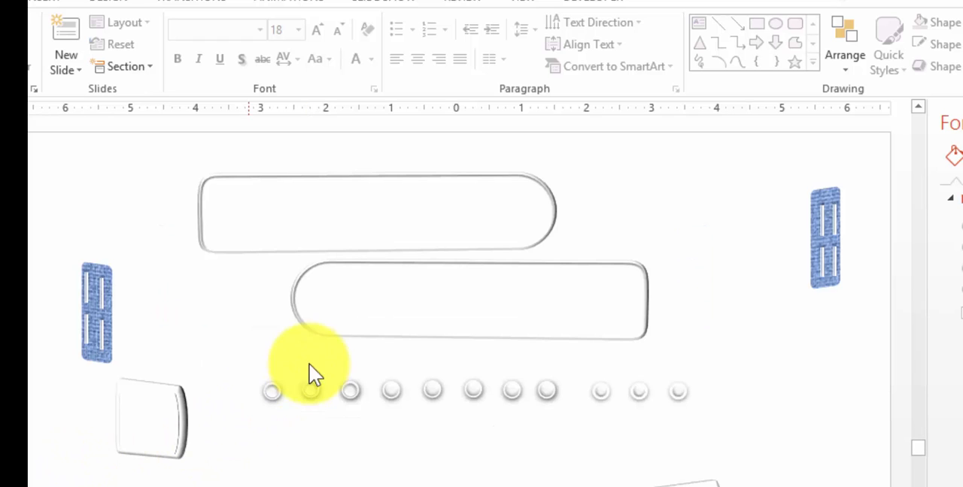
left_click(428, 210)
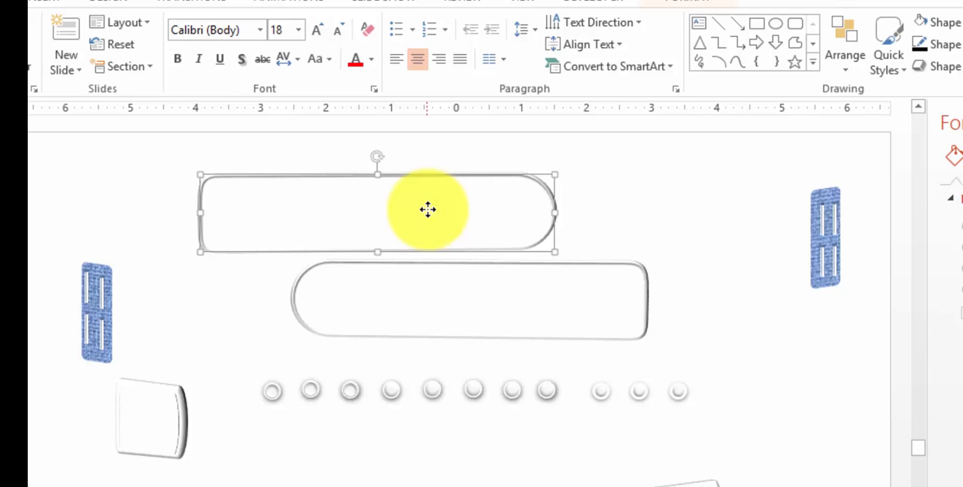
left_click_drag(427, 210, 446, 299)
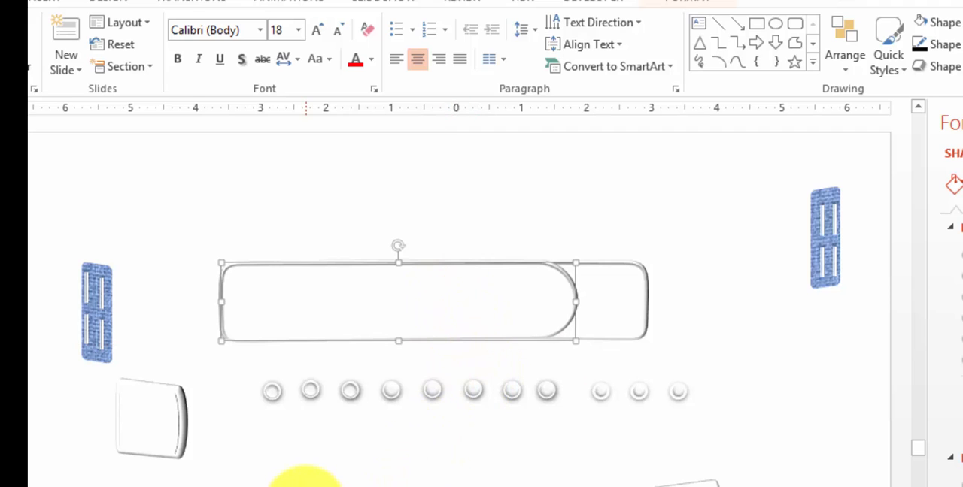
left_click_drag(306, 486, 388, 290)
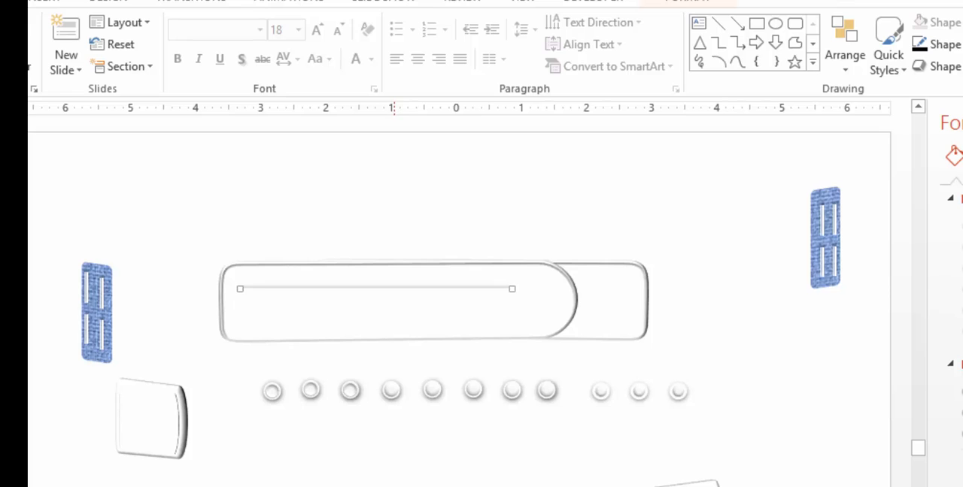
left_click_drag(403, 485, 380, 329)
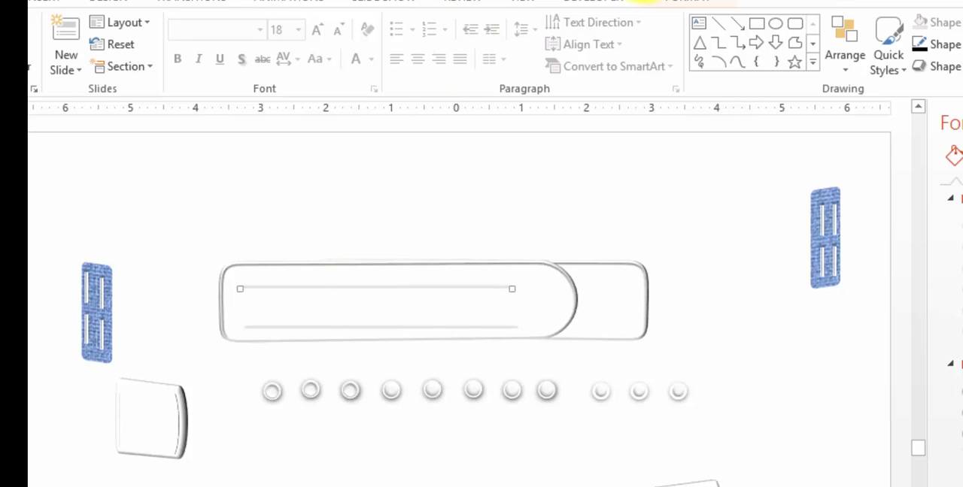
Examine the preset, bevel and 3-D rotation effects for the upper line on the strap
left_click(697, 9)
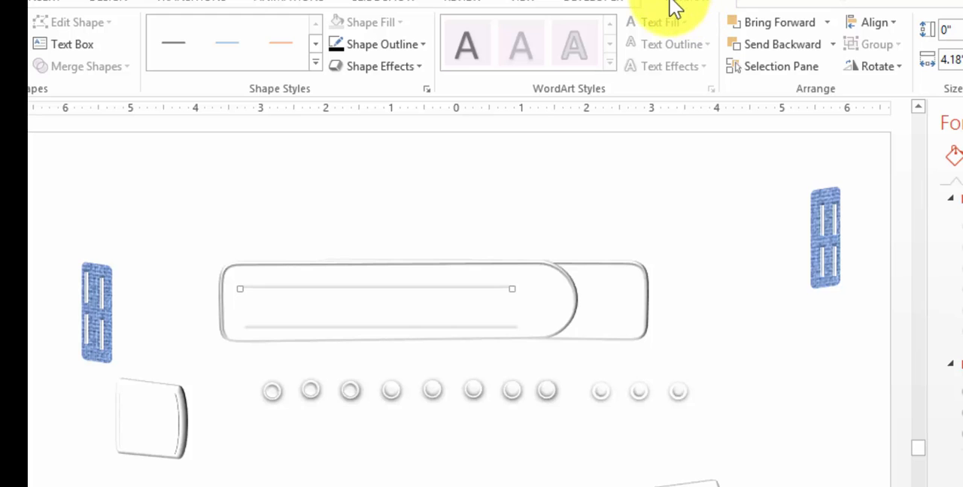
left_click(387, 66)
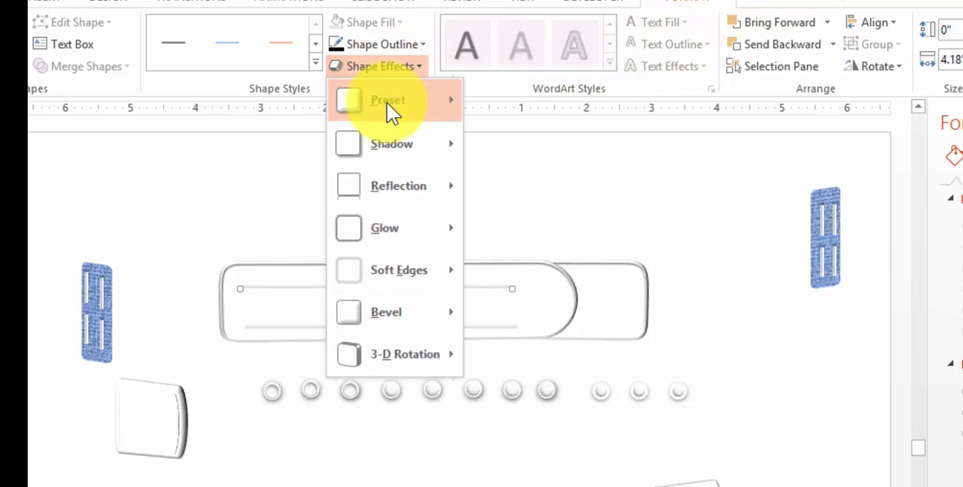
mouse_move(387, 104)
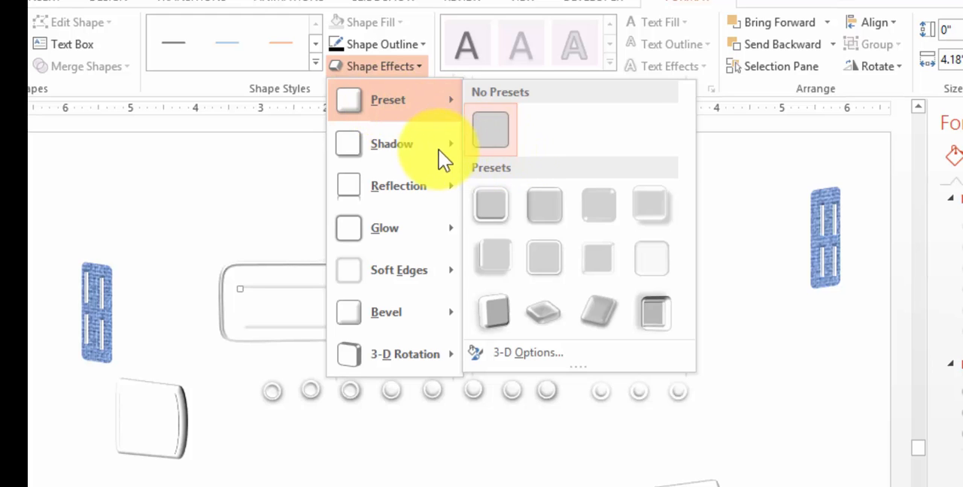
mouse_move(425, 153)
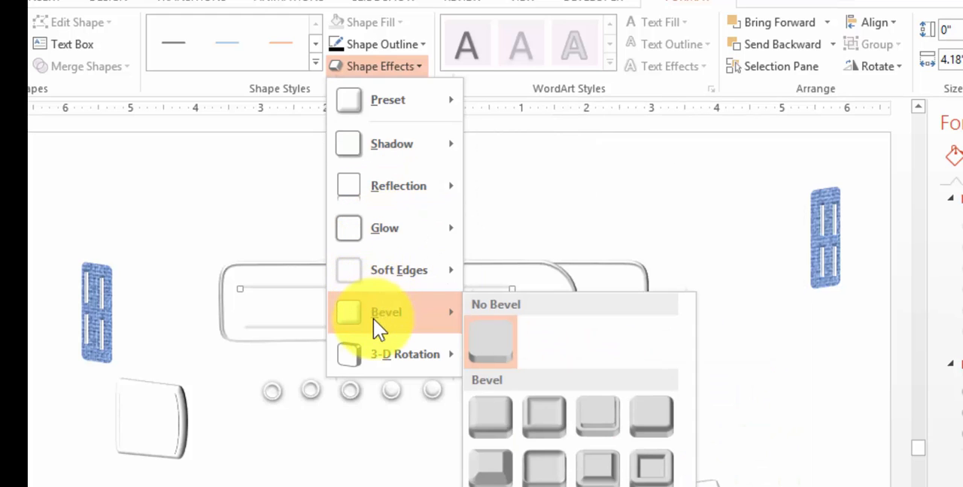
mouse_move(374, 358)
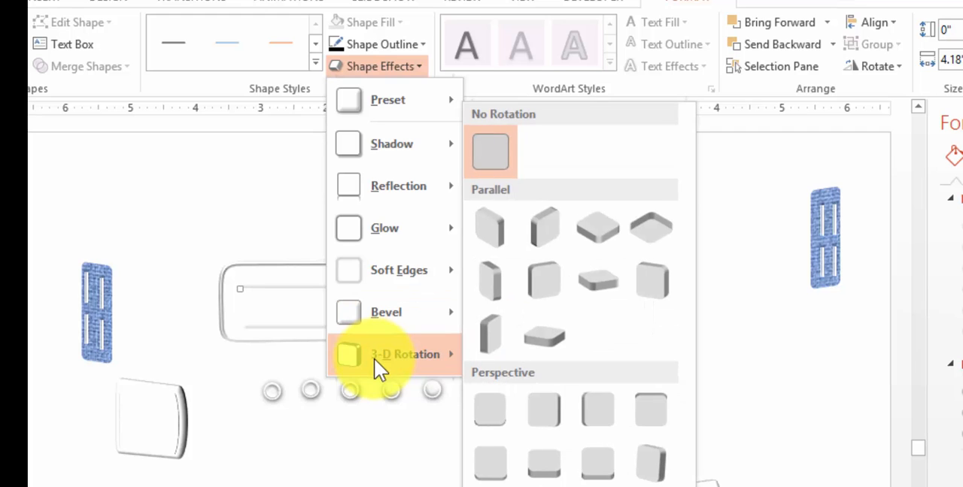
left_click(352, 486)
Move the lower line up and align its ends with the upper line on the strap
left_click(352, 482)
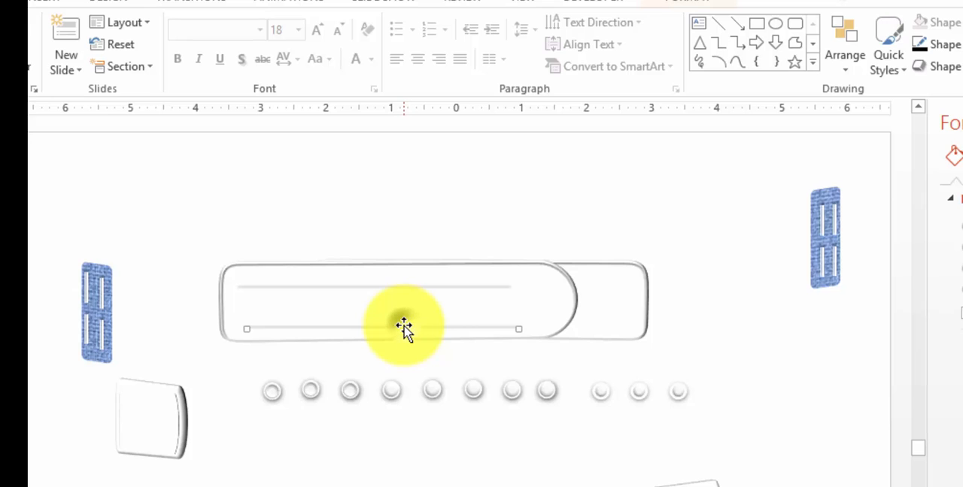
left_click_drag(400, 323, 396, 316)
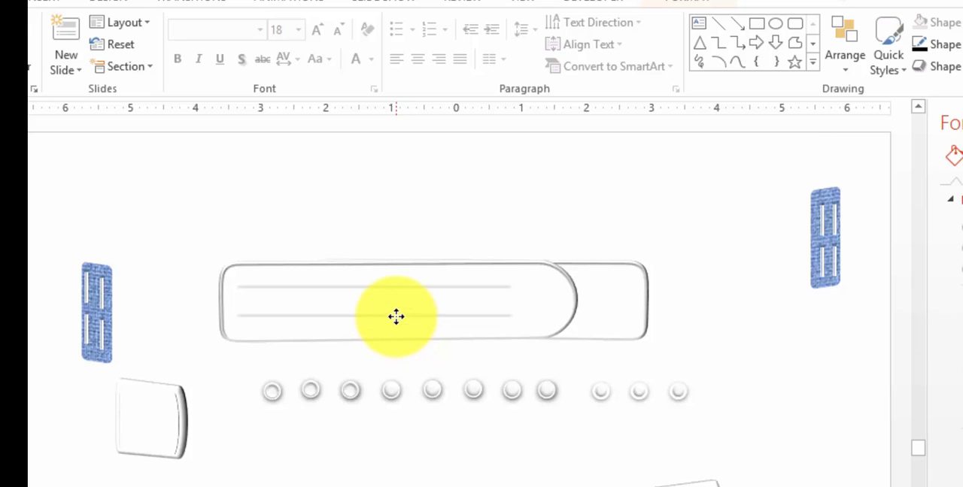
left_click(338, 471)
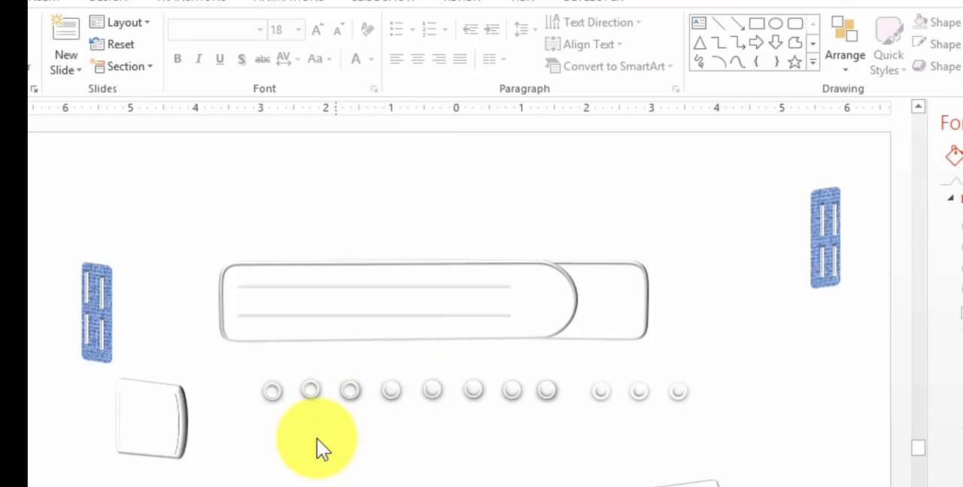
Examine the shadow, glow, reflection, bevel and 3-D rotation effects for the eighth circle in the row below the strap
left_click(549, 389)
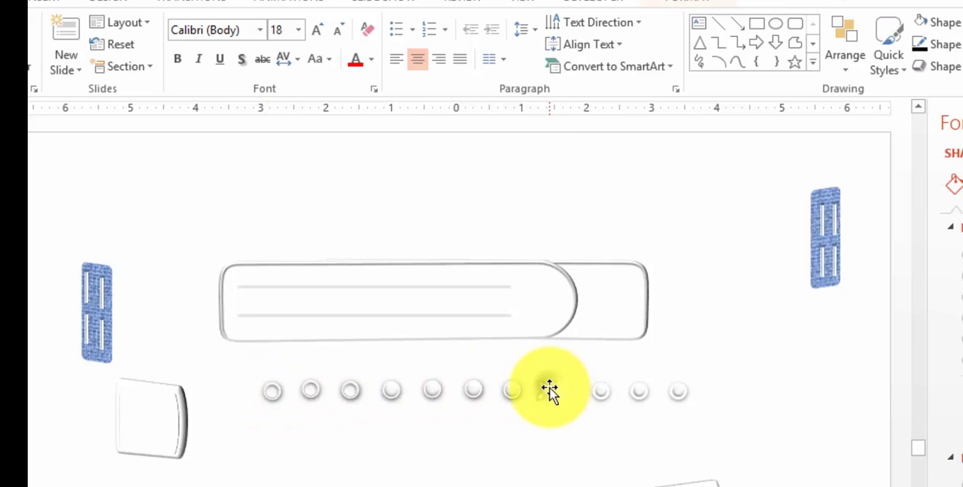
left_click(689, 3)
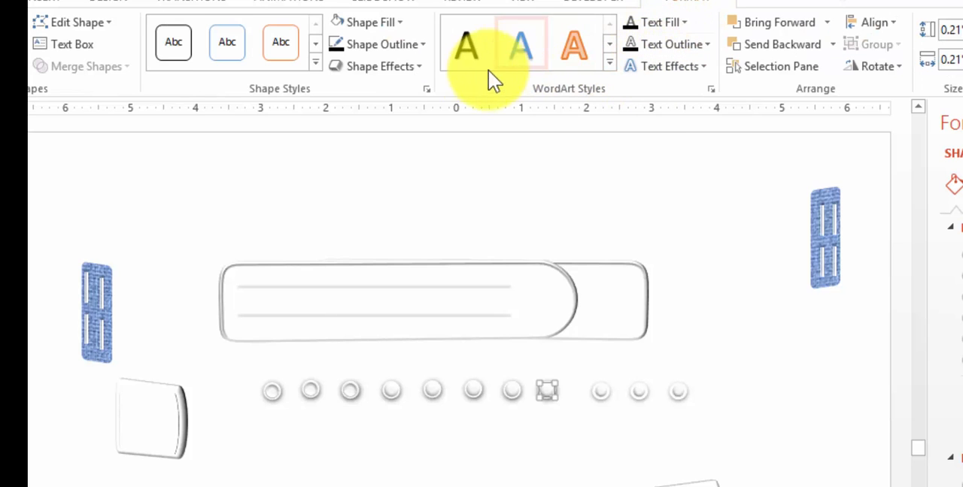
left_click(394, 70)
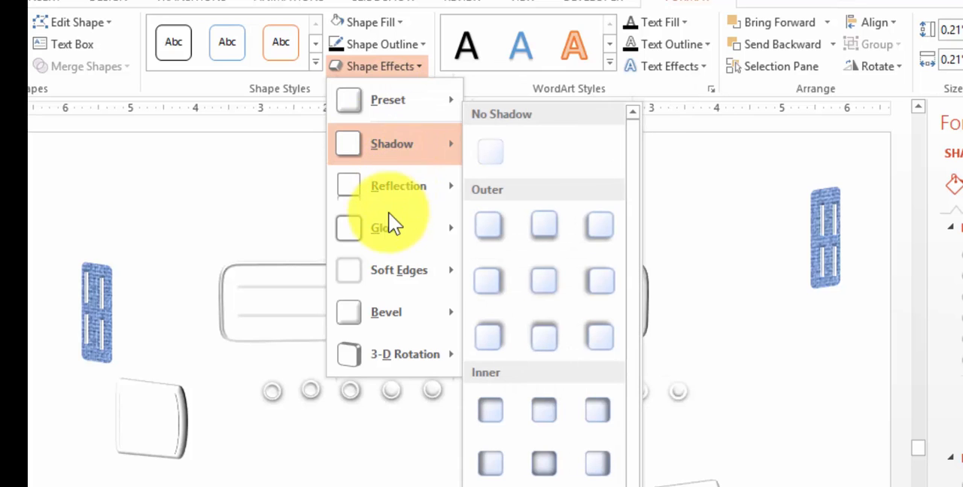
mouse_move(382, 225)
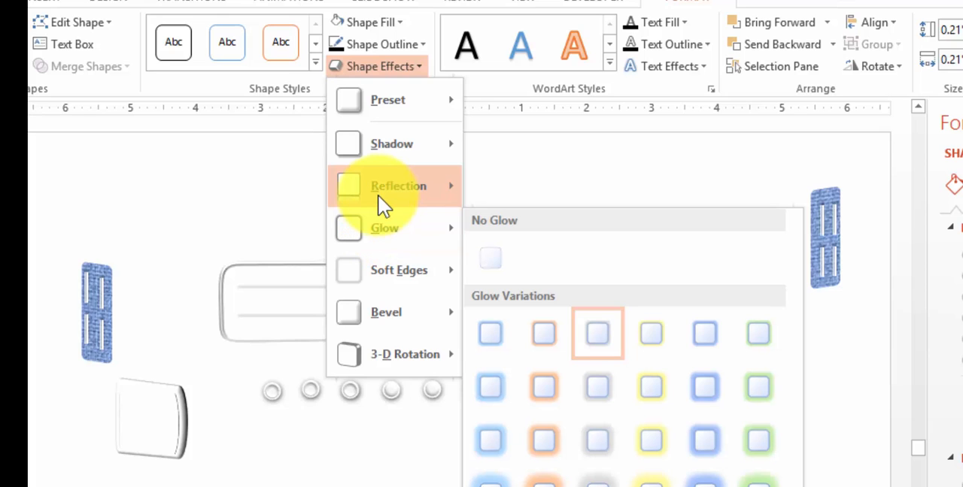
mouse_move(376, 204)
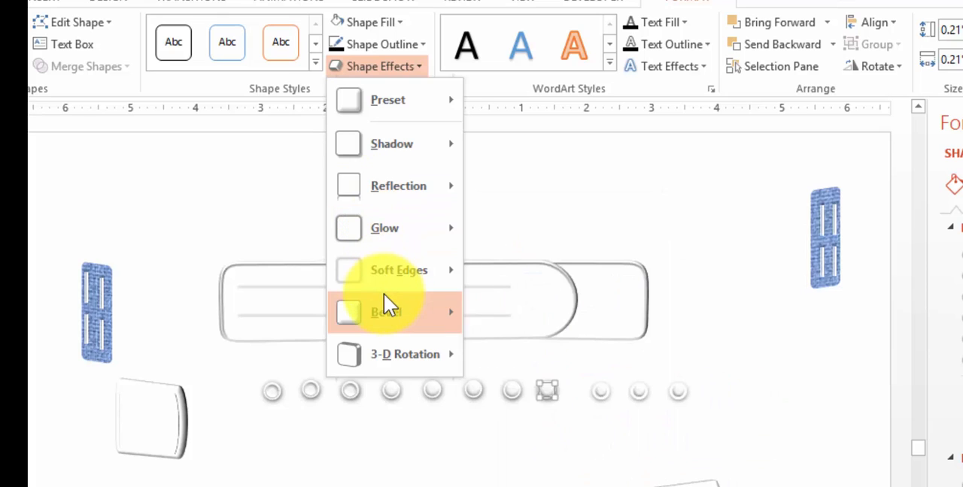
mouse_move(383, 294)
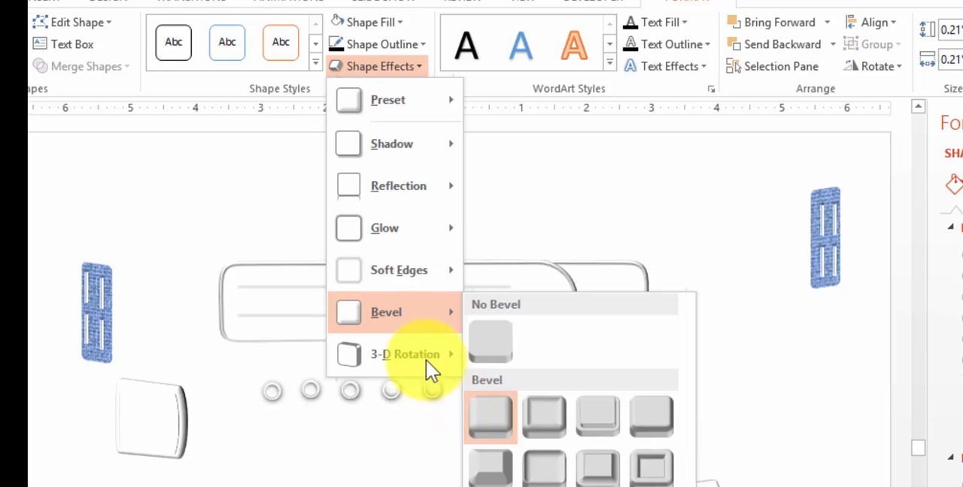
mouse_move(422, 352)
left_click(335, 466)
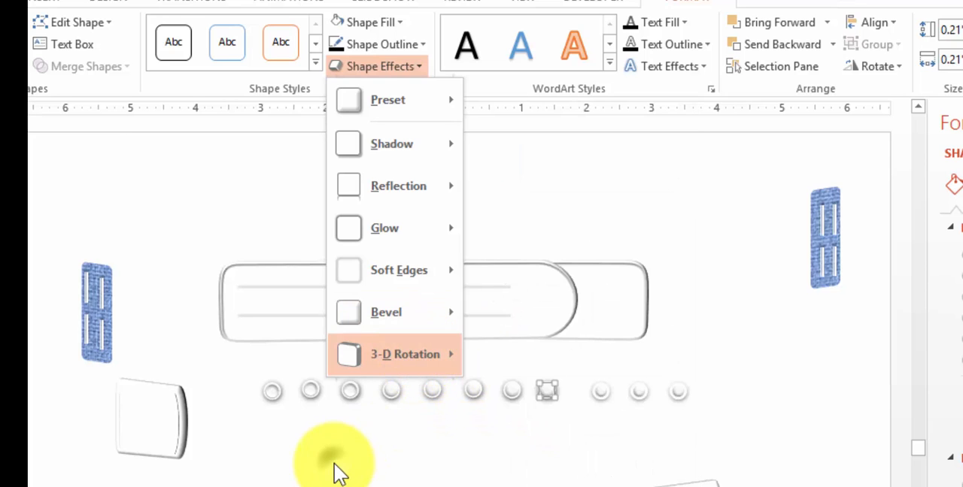
left_click(531, 436)
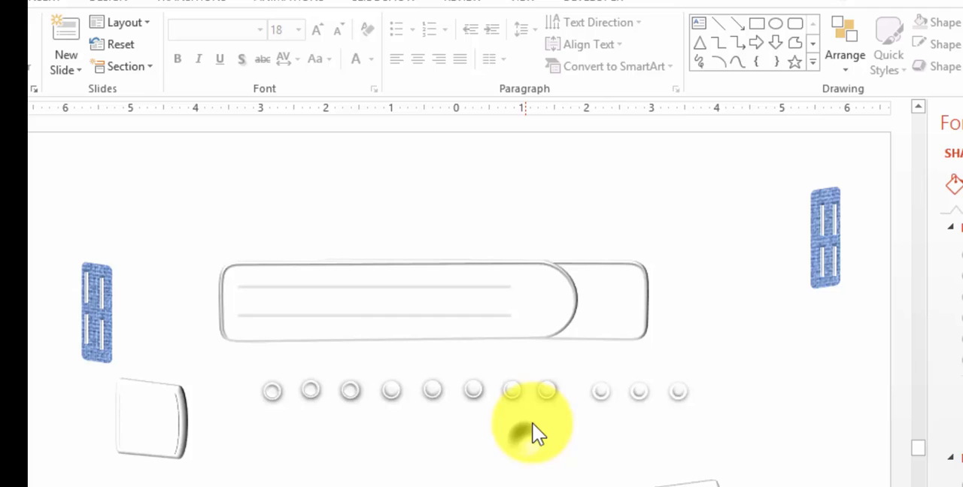
Apply the Soft Round bevel to the second circle from the left in the row below the strap
left_click(311, 392)
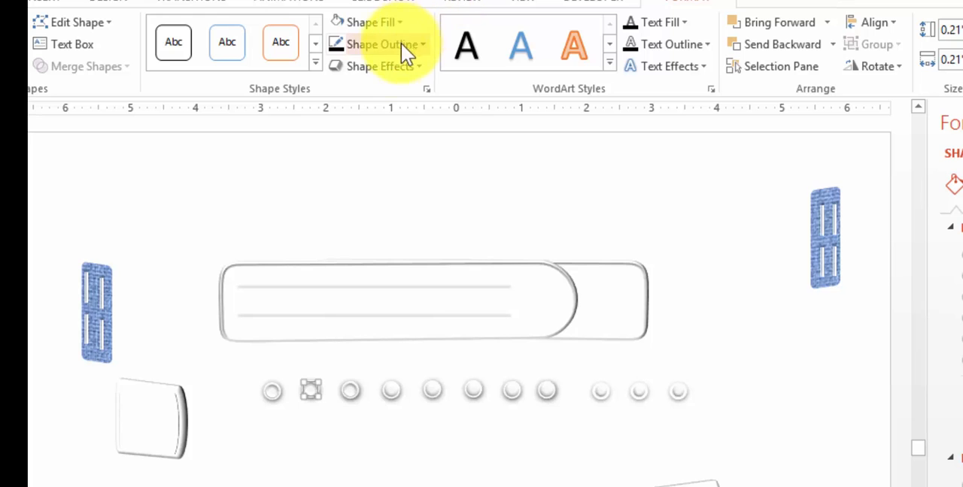
left_click(384, 67)
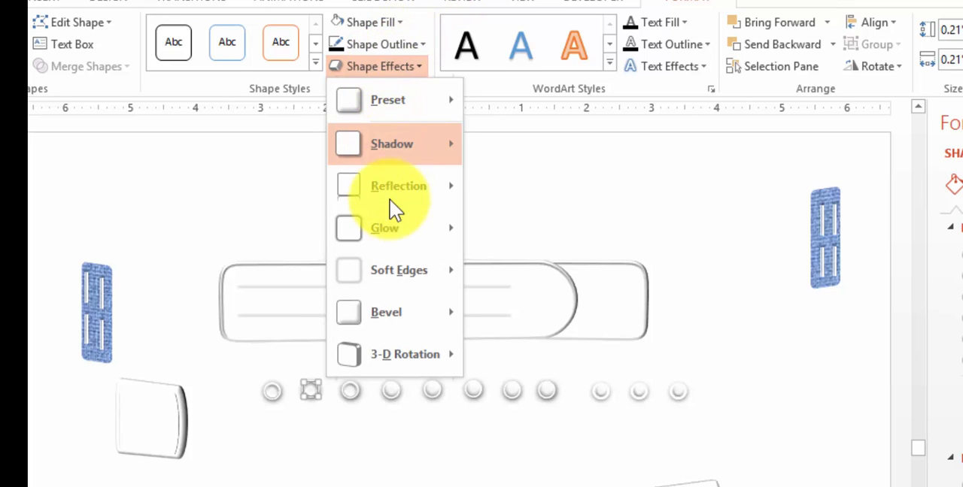
mouse_move(398, 318)
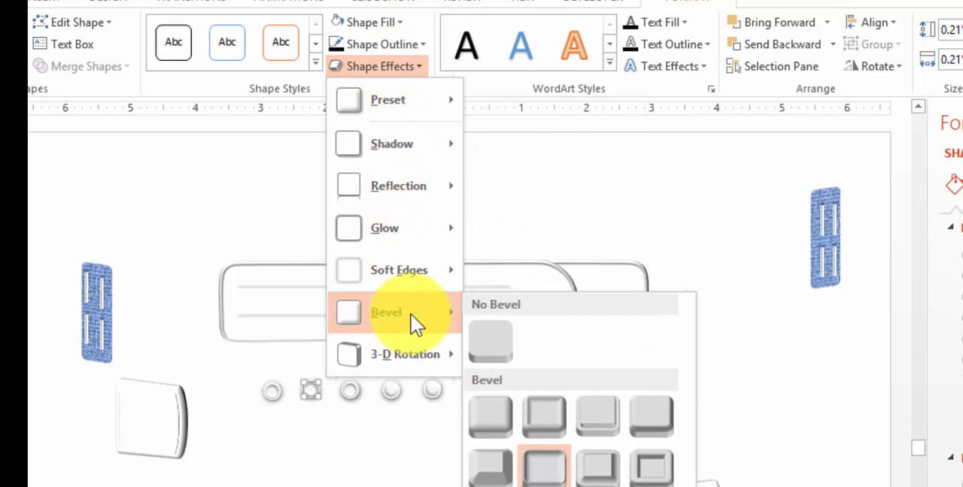
left_click(548, 481)
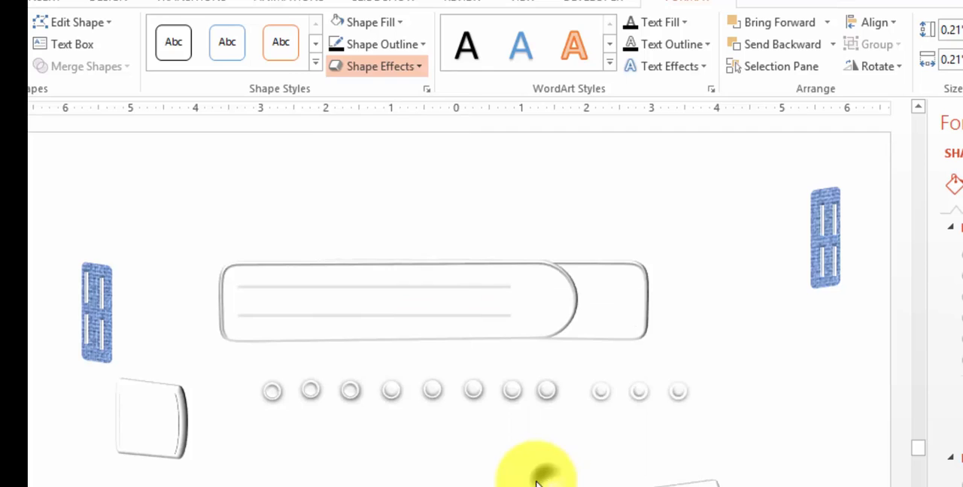
Move the three leftmost circles from the row below onto the strap, spacing them between the two thin lines
left_click(406, 472)
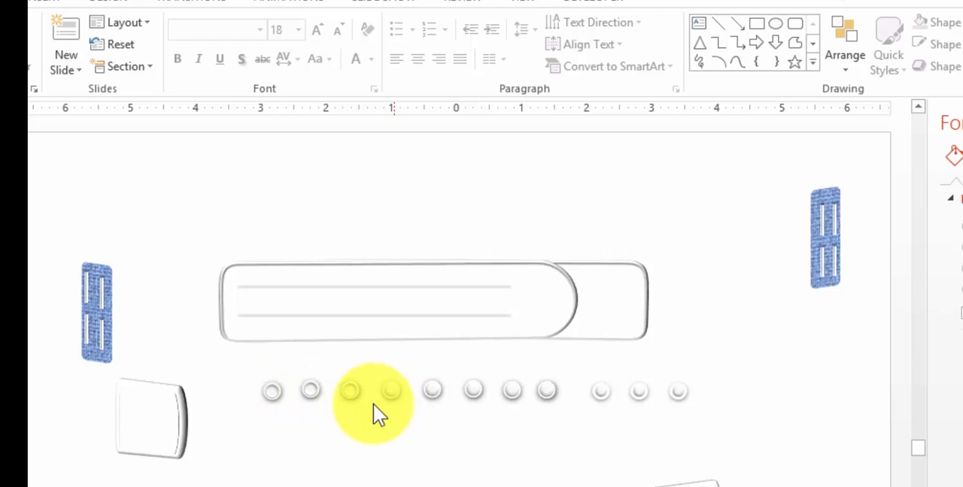
left_click(272, 393)
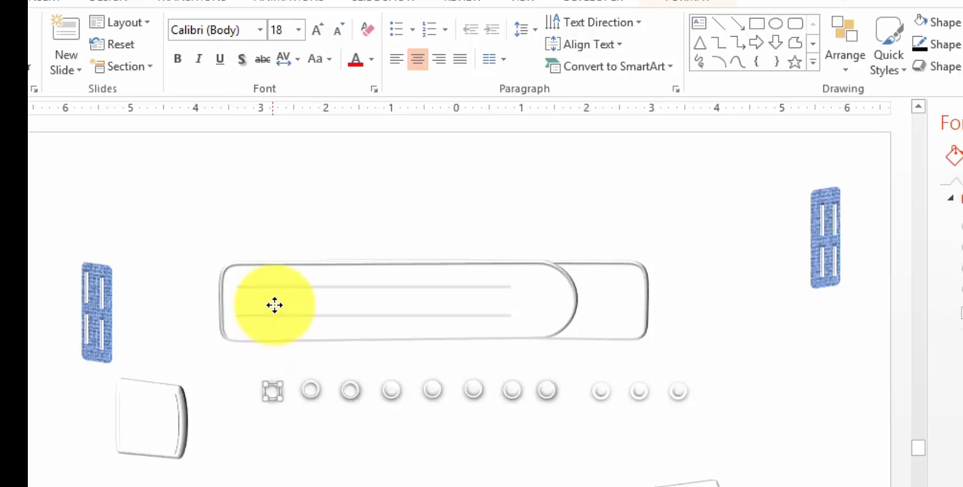
left_click_drag(265, 296, 266, 303)
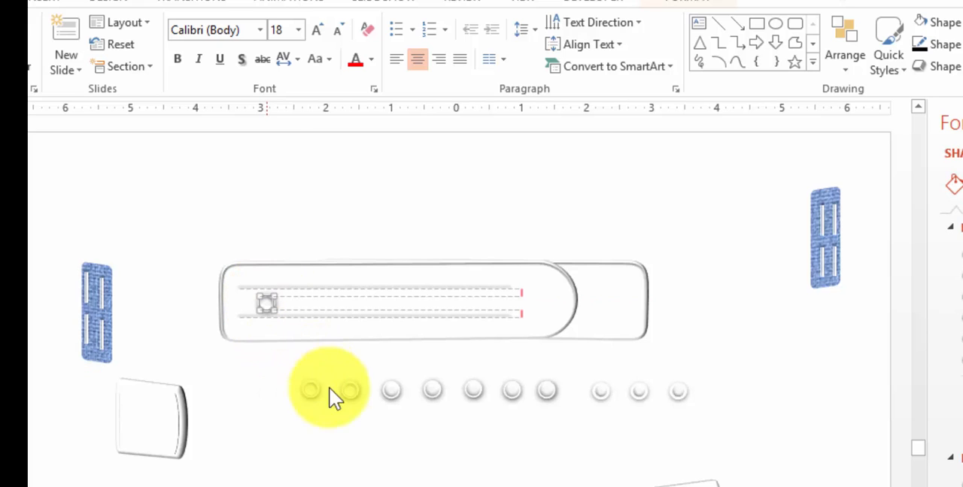
left_click_drag(313, 391, 300, 300)
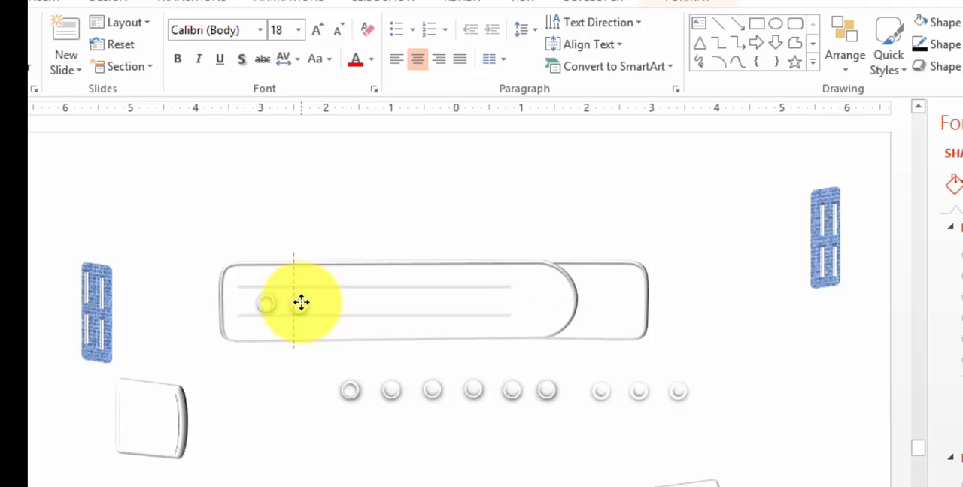
left_click_drag(301, 300, 301, 302)
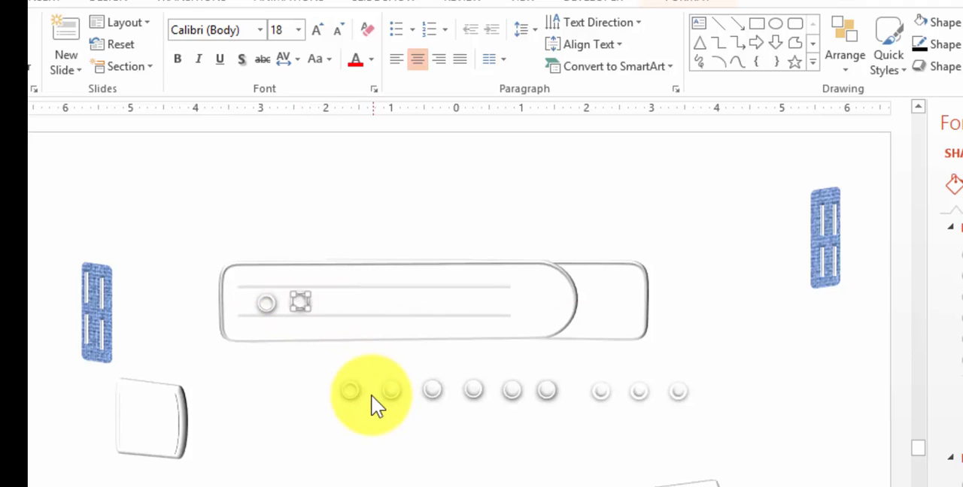
left_click_drag(350, 380, 332, 302)
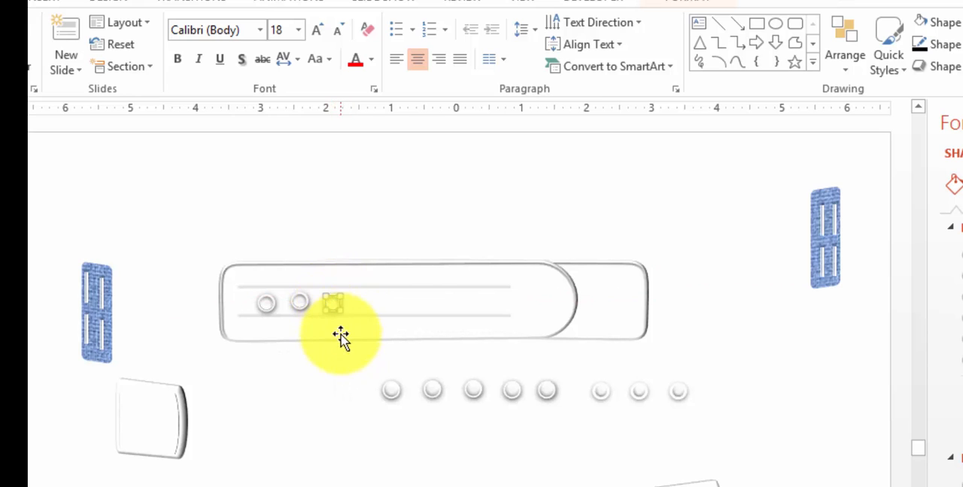
Move the group of five large circles together onto the strap, continuing the row between the thin lines up to the rounded end
left_click(339, 403)
left_click_drag(382, 413, 583, 366)
left_click_drag(546, 398, 527, 310)
left_click(501, 484)
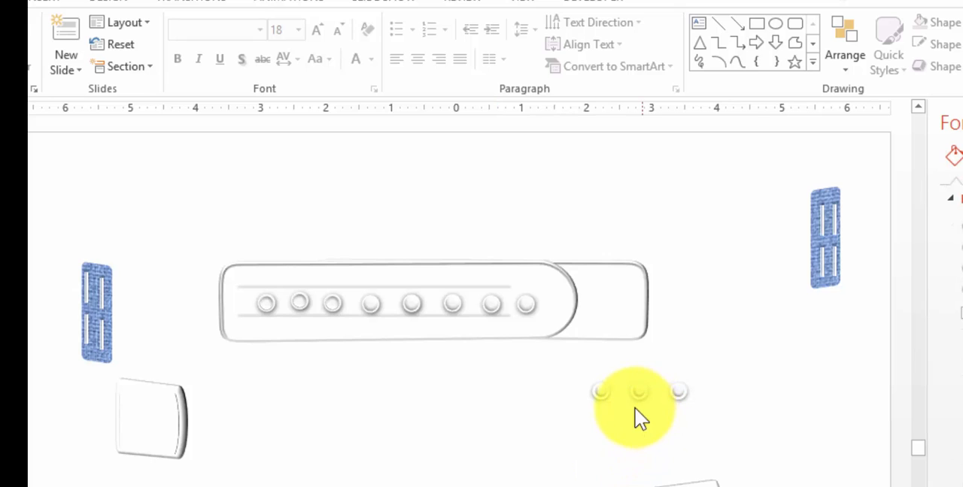
Stretch the strap's underlying piece to the right and place the three smaller circles along its exposed part
left_click(600, 392)
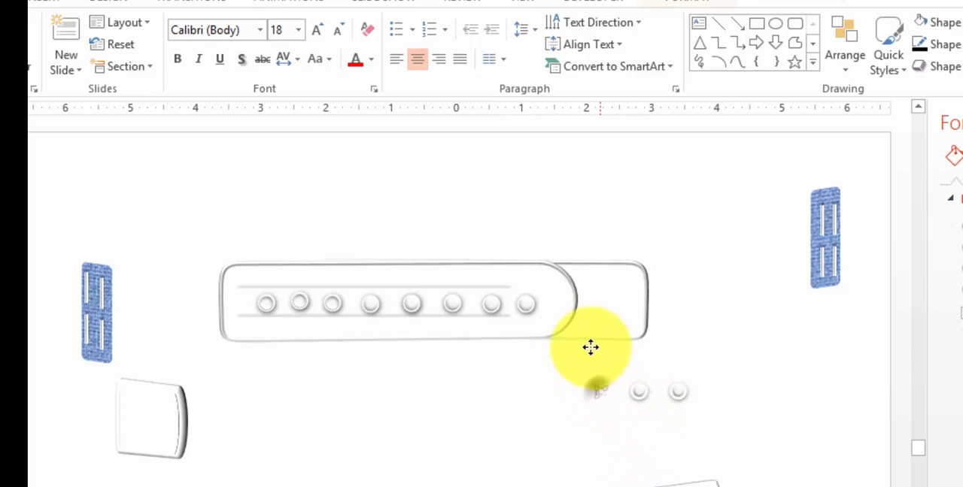
left_click_drag(591, 304, 722, 304)
left_click_drag(726, 304, 726, 304)
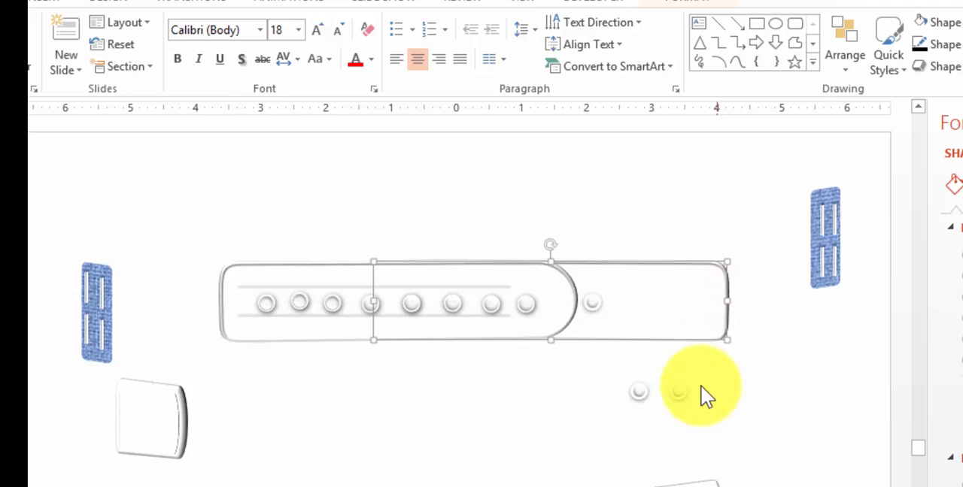
left_click_drag(638, 395, 638, 305)
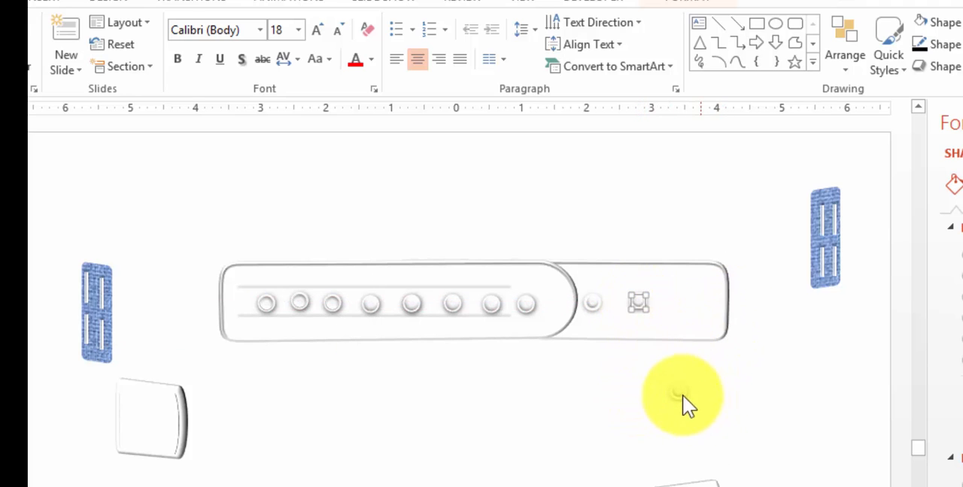
left_click_drag(677, 389, 689, 299)
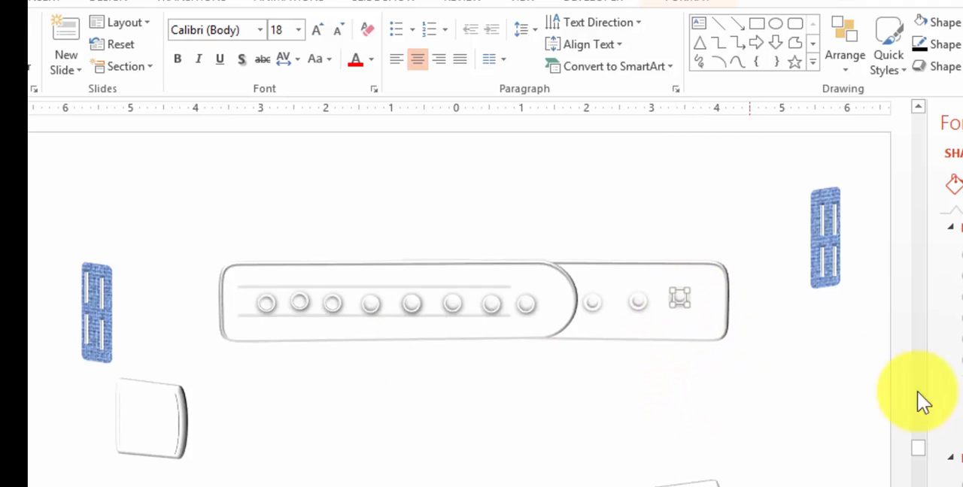
left_click(801, 365)
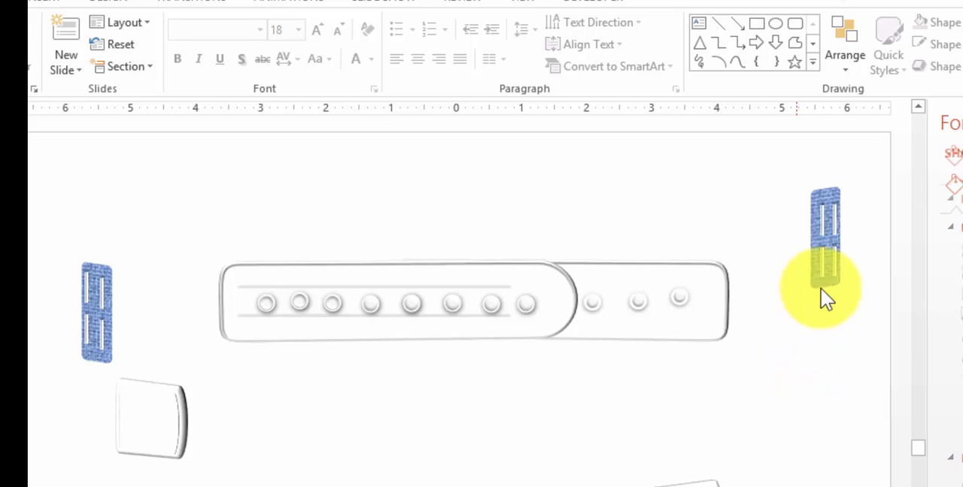
Position the curved tab from the lower right against the strap's right end, tucked behind its edge
left_click_drag(726, 478, 795, 360)
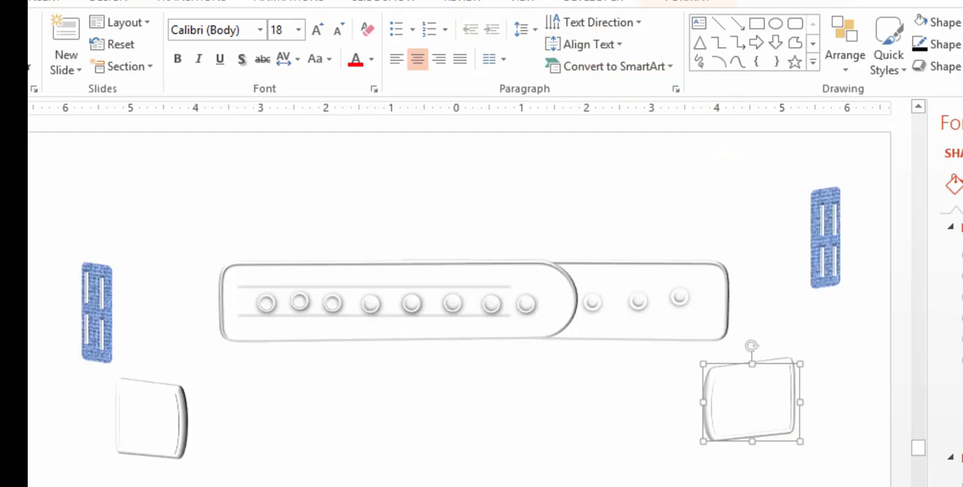
left_click(819, 202)
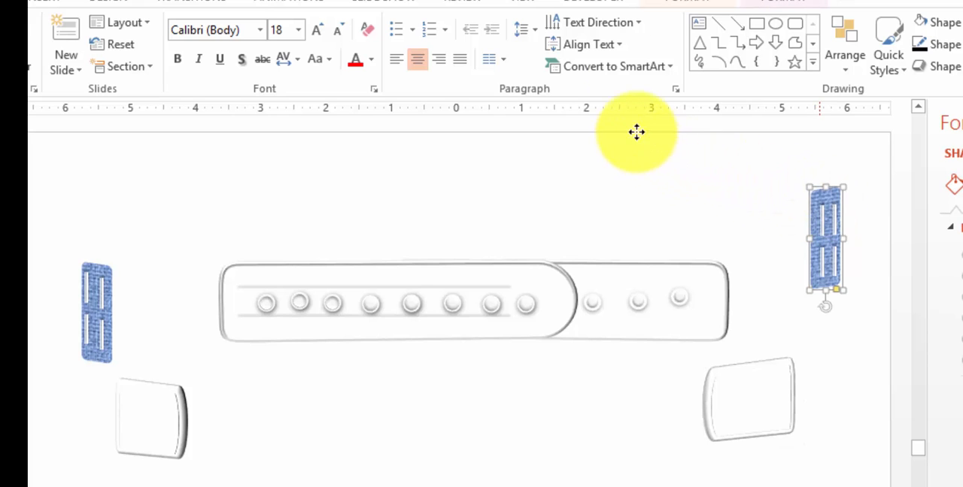
left_click(696, 2)
left_click(799, 2)
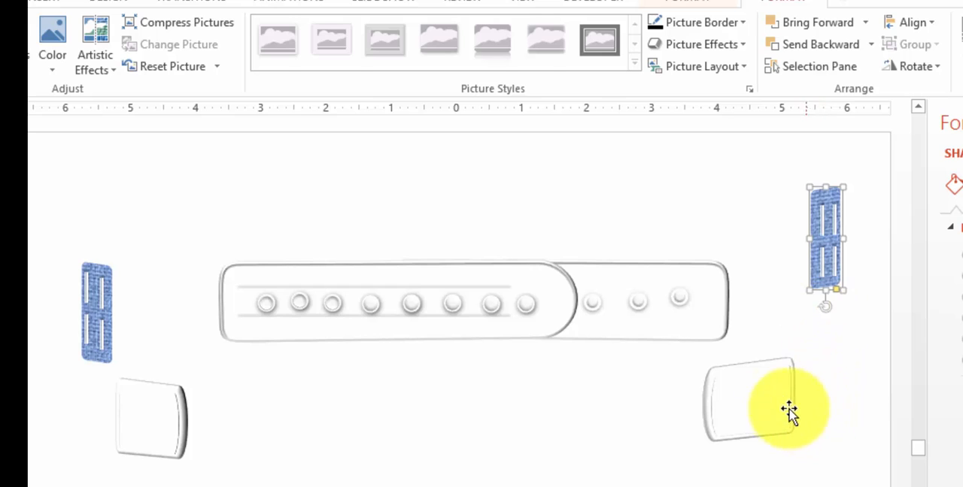
left_click(767, 397)
left_click_drag(767, 396, 766, 289)
Select the right denim buckle together with its slots and place it over the tab at the strap's right end
left_click_drag(874, 145, 797, 349)
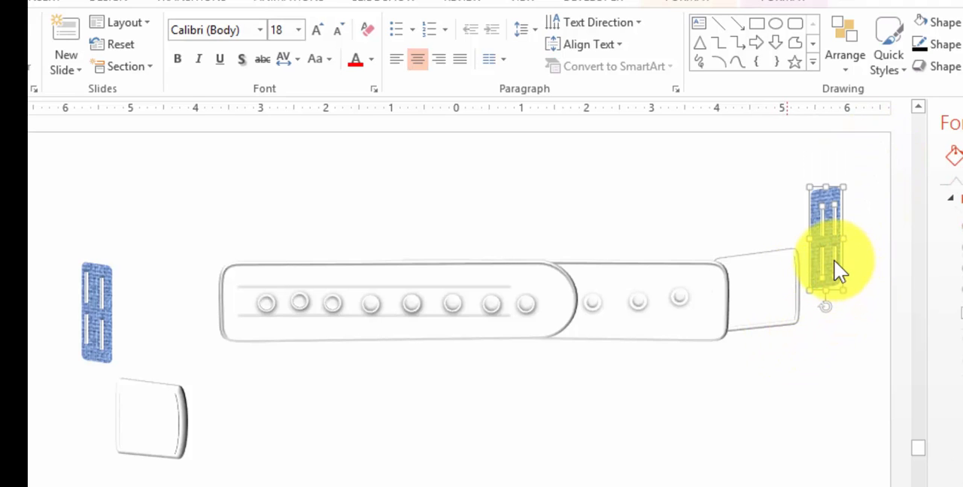
left_click_drag(840, 260, 785, 308)
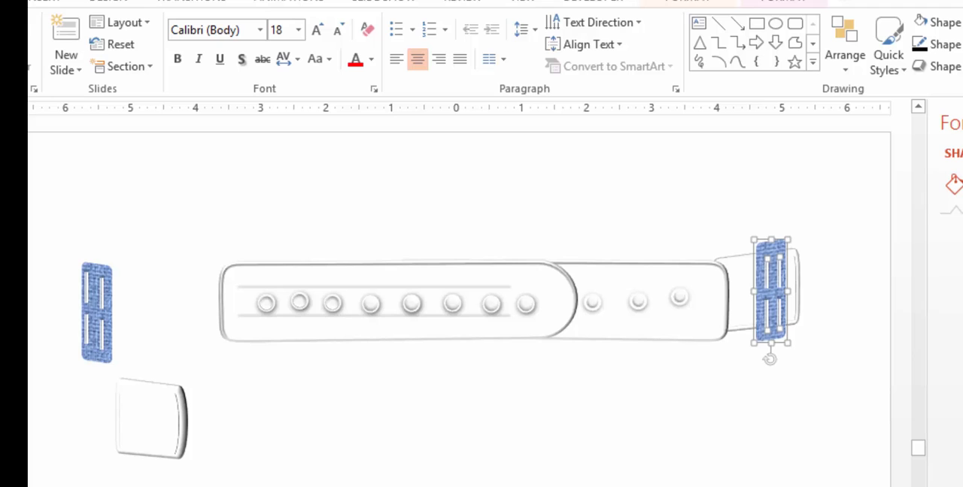
key("Escape")
On the finished strap slide, move the pointed outline shape down away from the strap and select all the strap's pieces
key("ctrl+d")
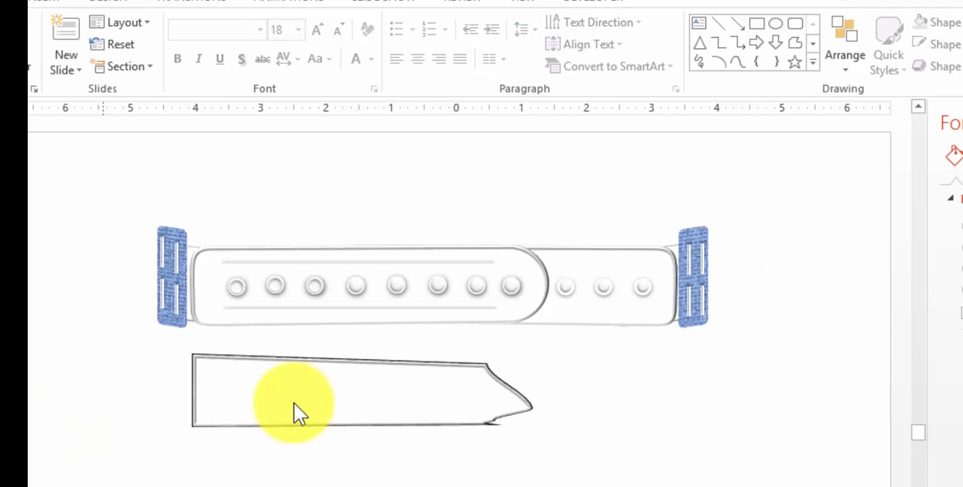
left_click(490, 423)
left_click_drag(491, 424, 490, 486)
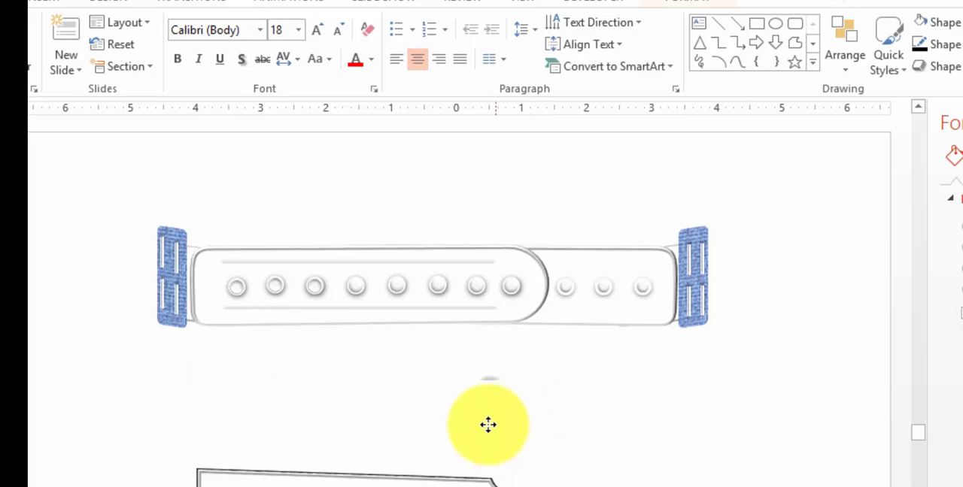
left_click_drag(170, 180, 684, 318)
left_click_drag(782, 368, 88, 200)
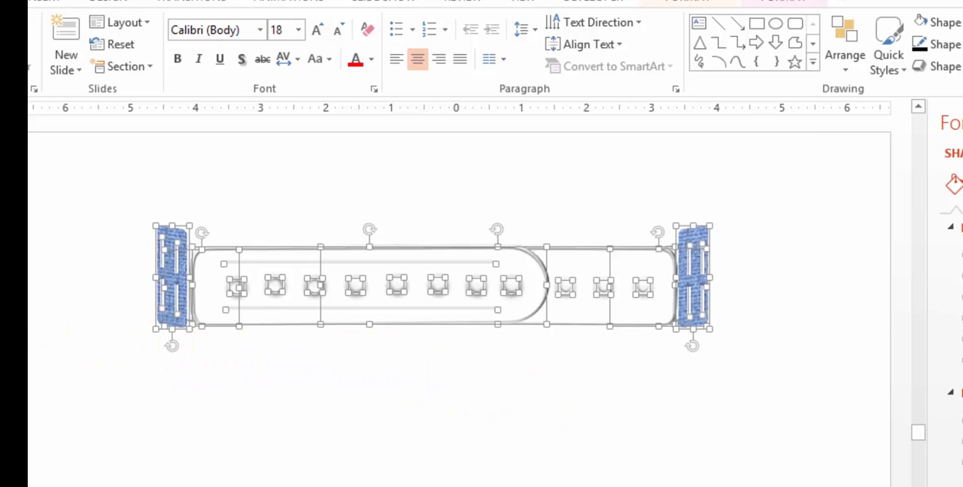
scroll(459, 301, "up", 5)
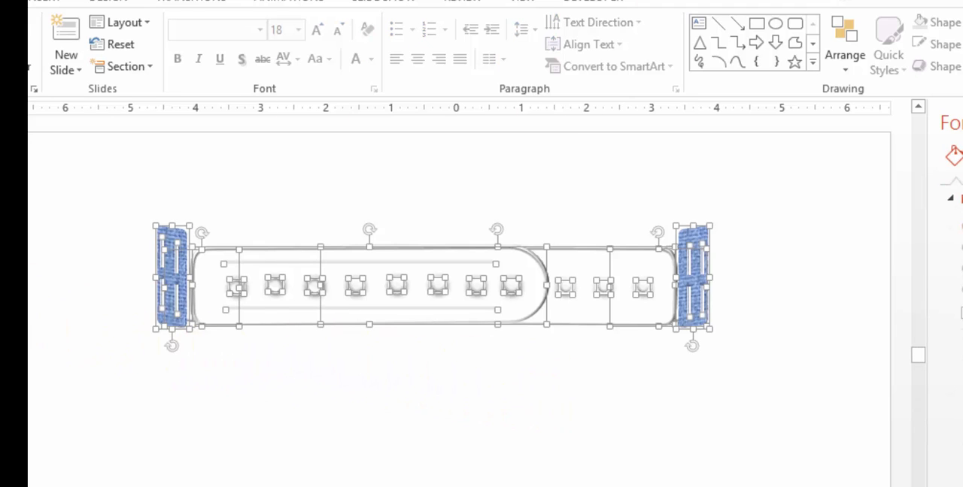
scroll(459, 300, "down", 5)
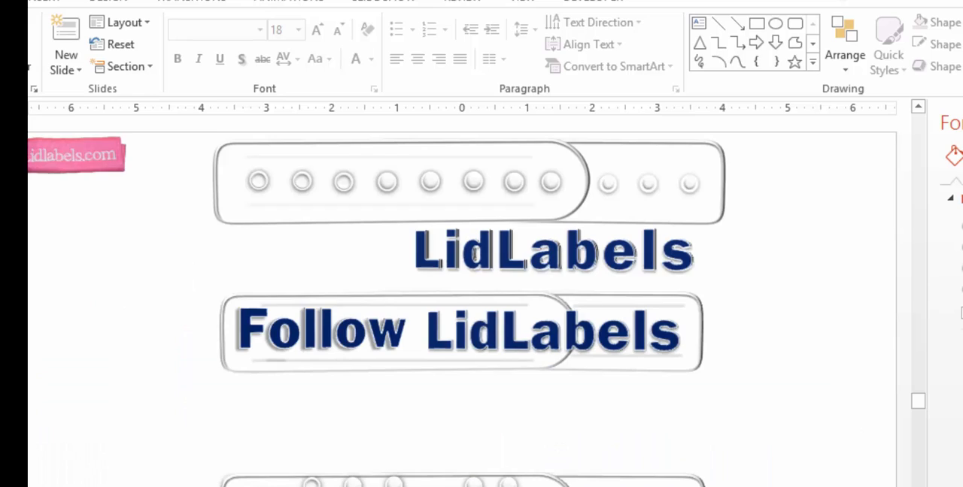
scroll(459, 301, "down", 2)
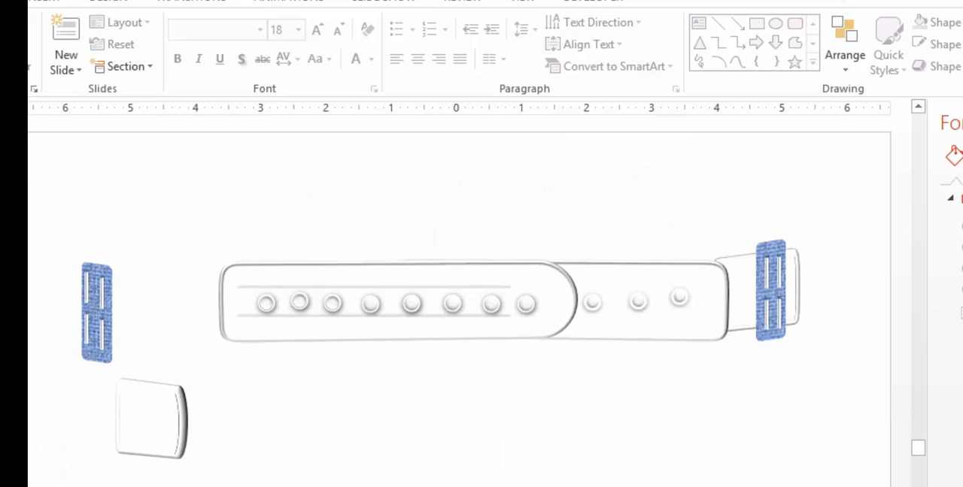
left_click(52, 3)
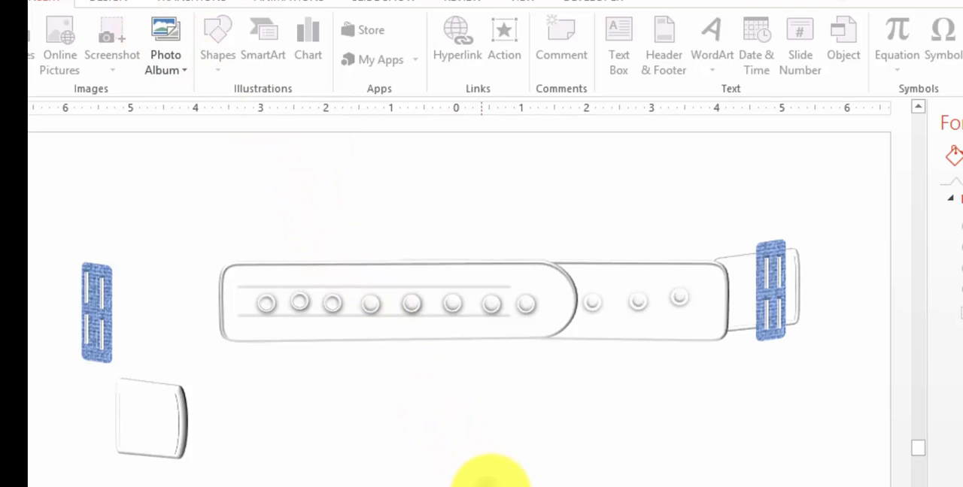
left_click(491, 486)
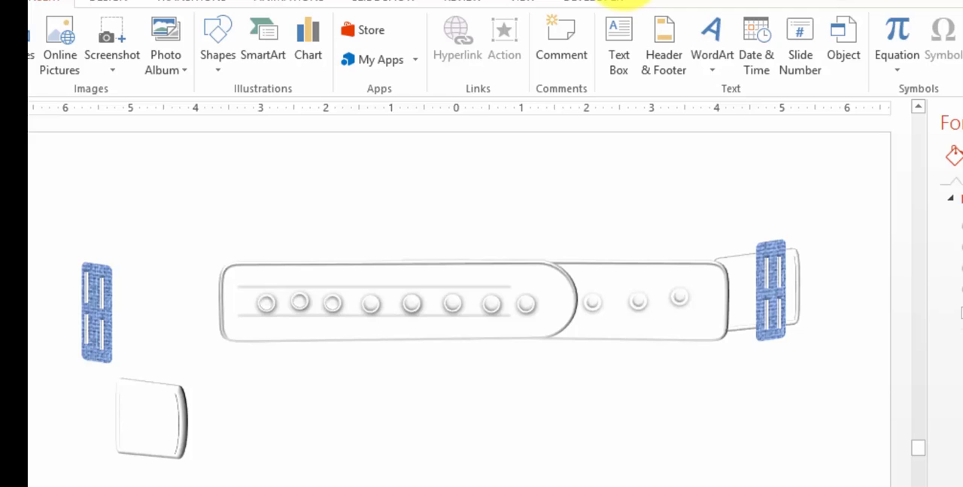
left_click(610, 2)
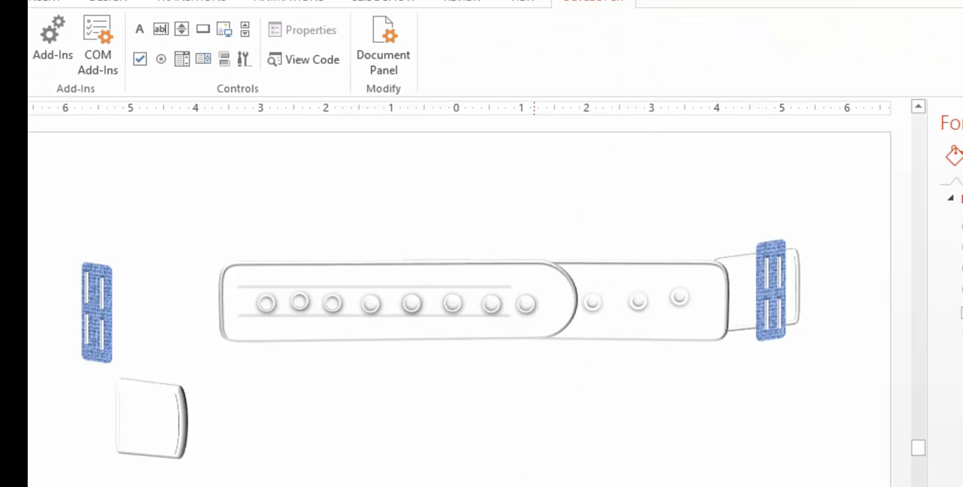